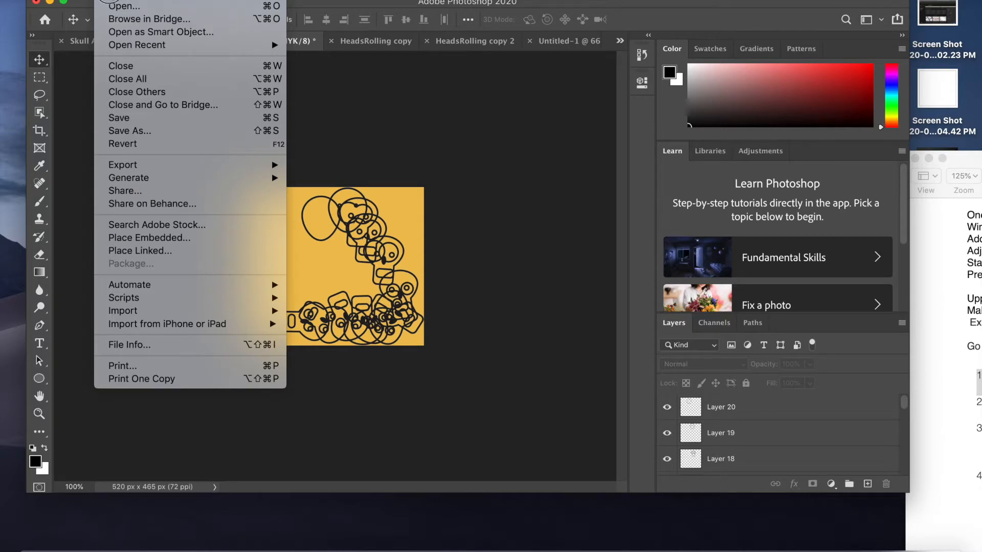
- Create a new document from the iPhone X preset, 1125 x 2436 px at 72 ppi
click(110, 2)
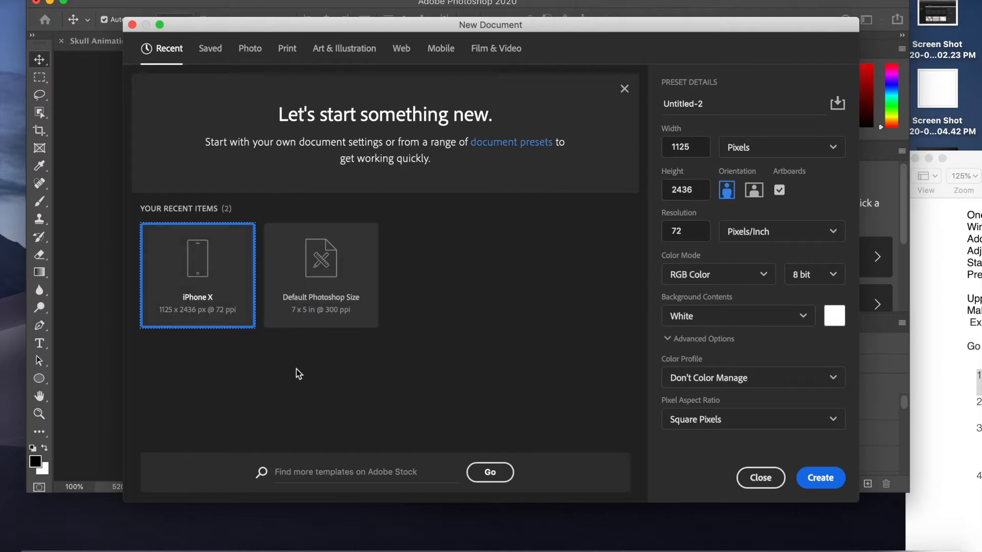
click(221, 309)
click(814, 477)
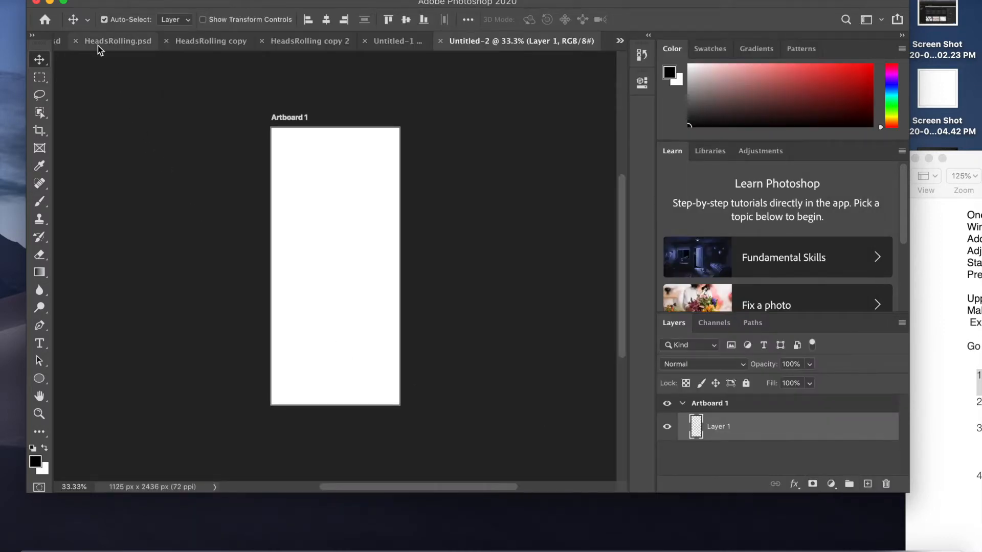
- Import the video IMG_0671.MOV from Downloads as layers, from beginning to end, with a frame animation
click(106, 0)
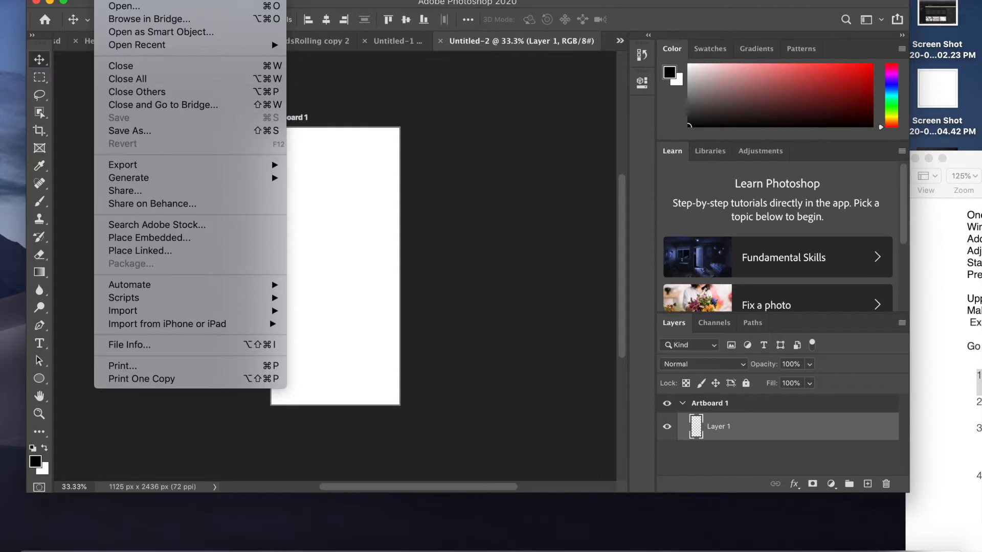
mouse_move(160, 312)
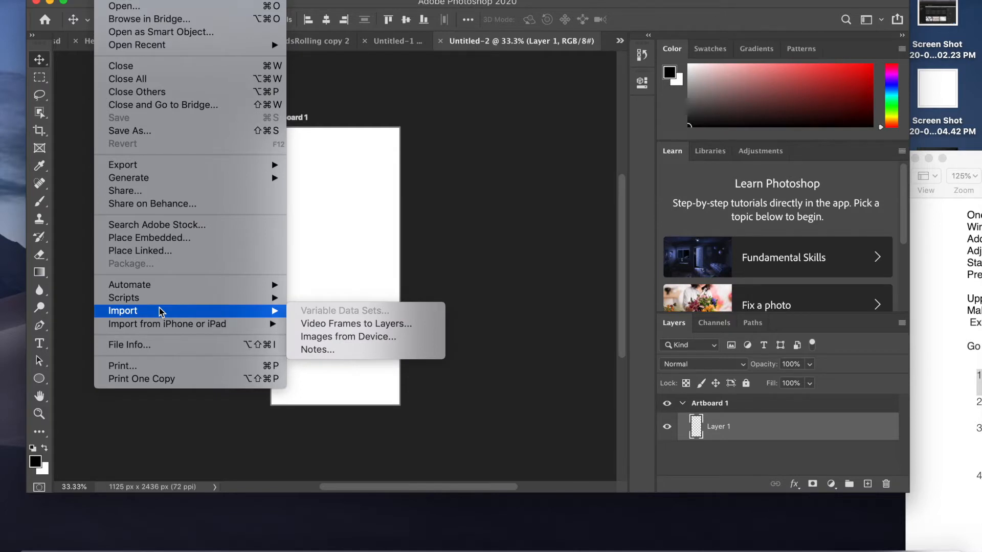
click(301, 324)
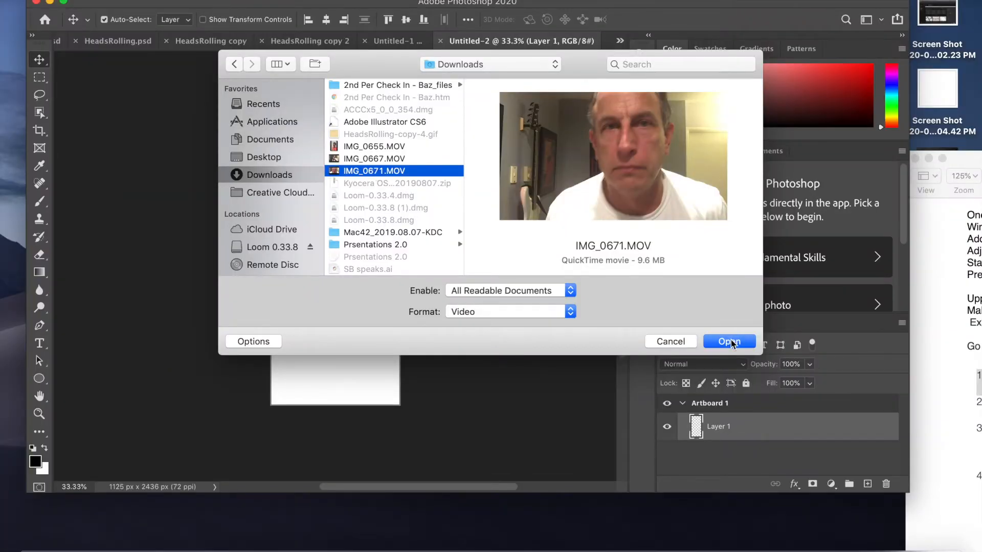
click(731, 342)
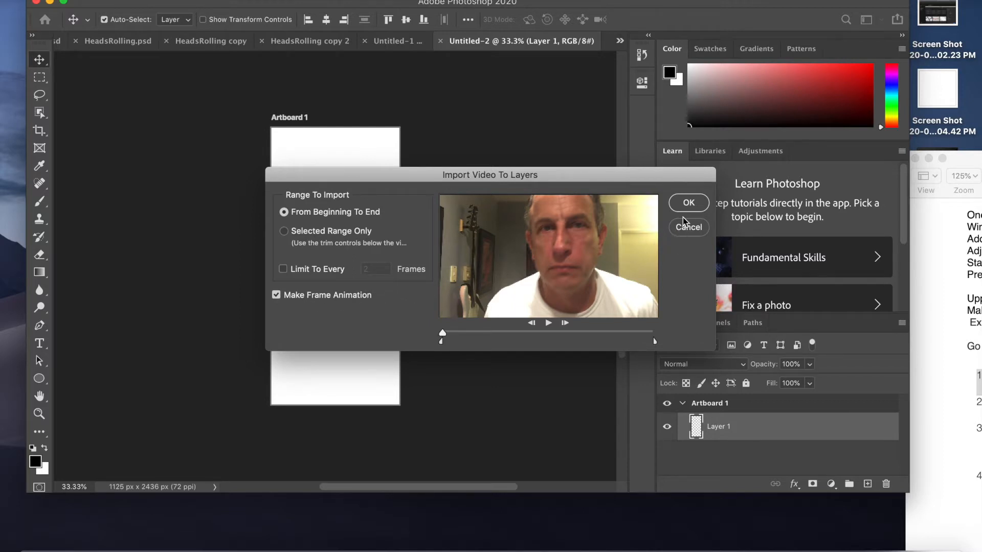
click(687, 203)
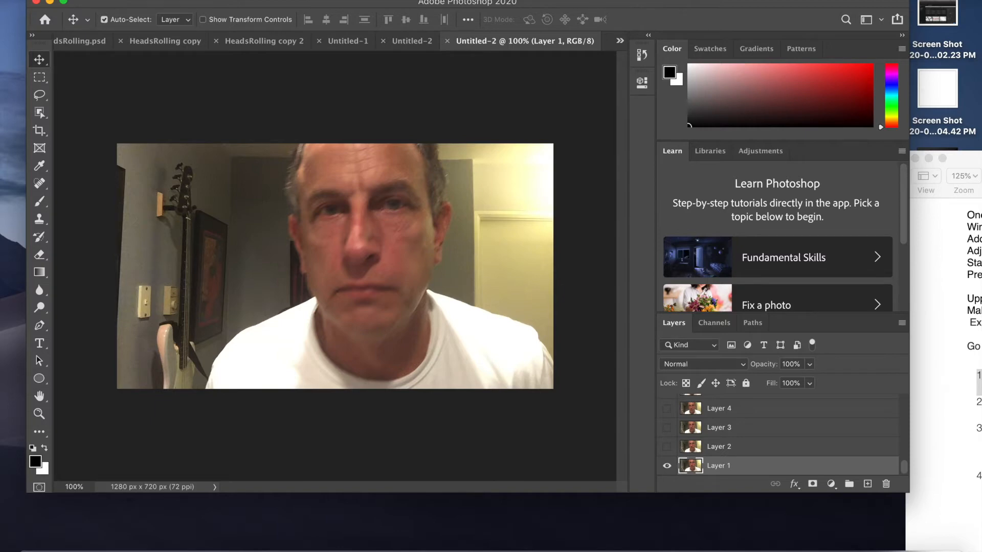
- Resize the imported video document to a width of 6 inches, keeping its proportions and 72 pixels/inch resolution
click(136, 0)
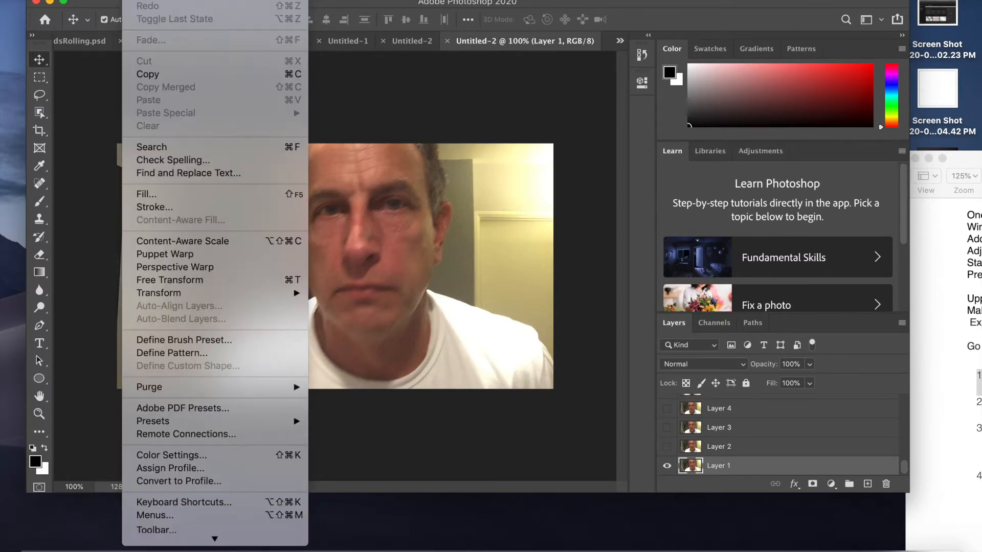
mouse_move(165, 0)
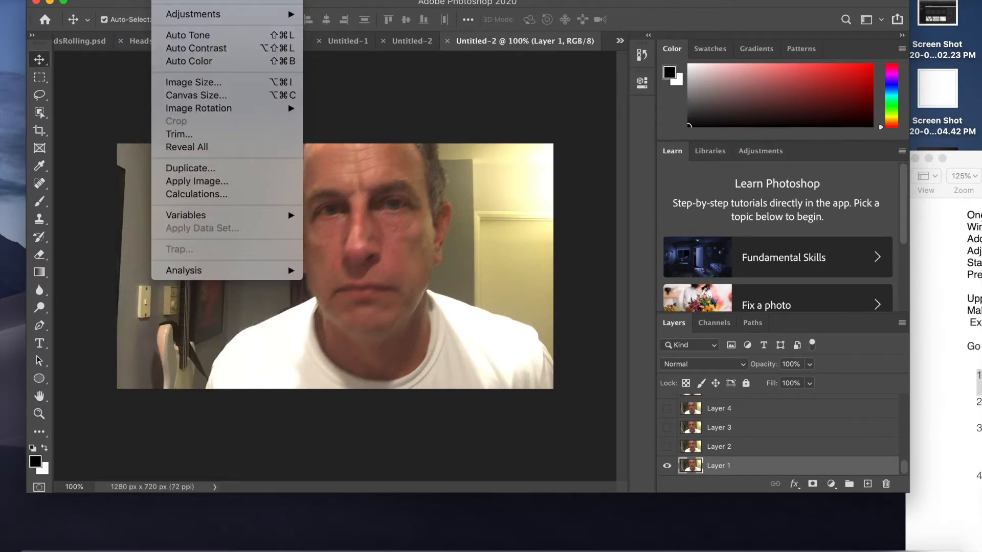
click(179, 82)
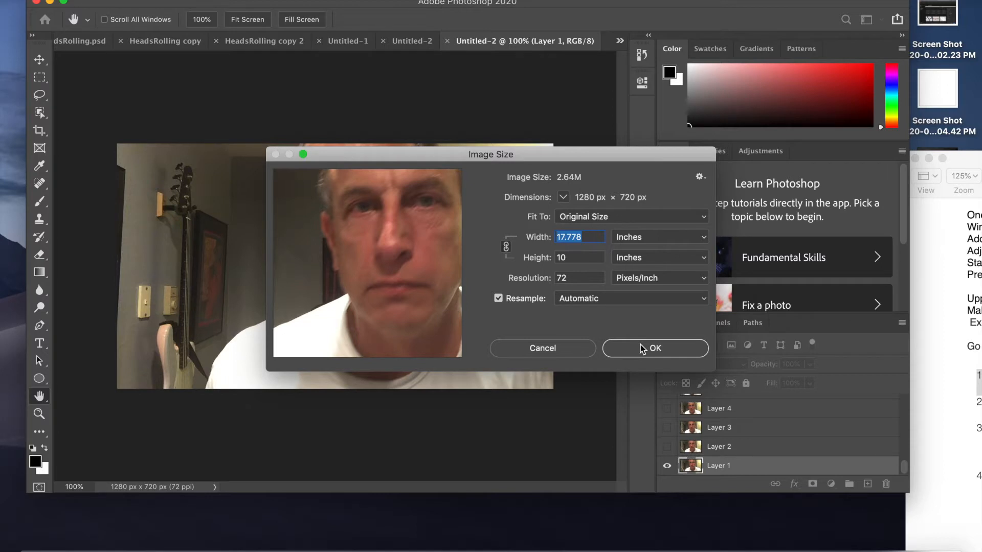
text(6)
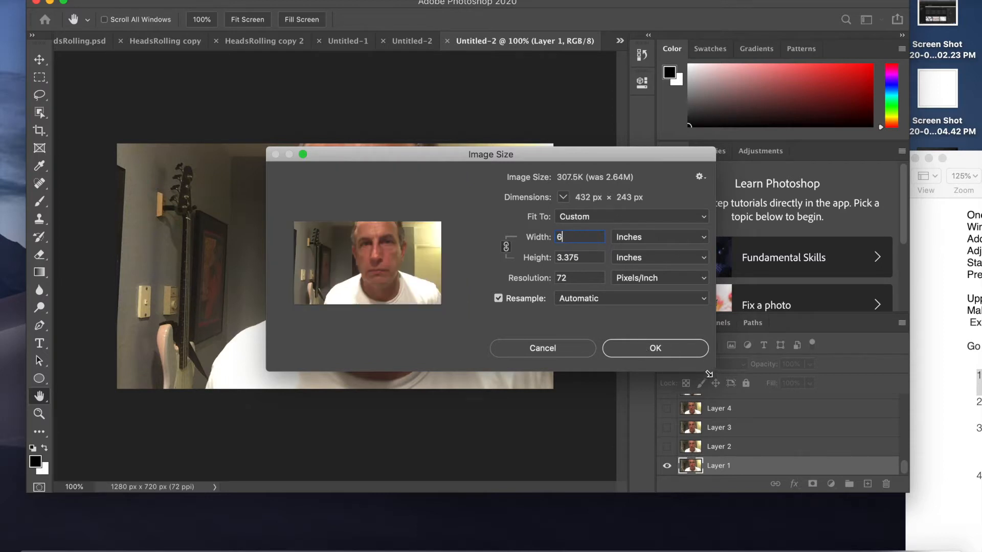
click(645, 349)
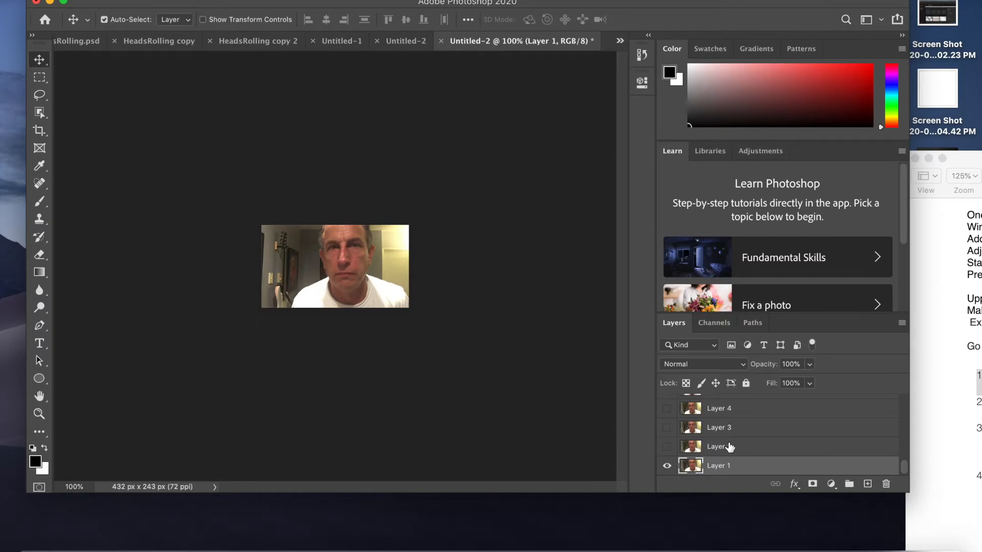
- Look over the imported frame layers and display the Timeline with the animation frames
scroll(730, 447, up, 4)
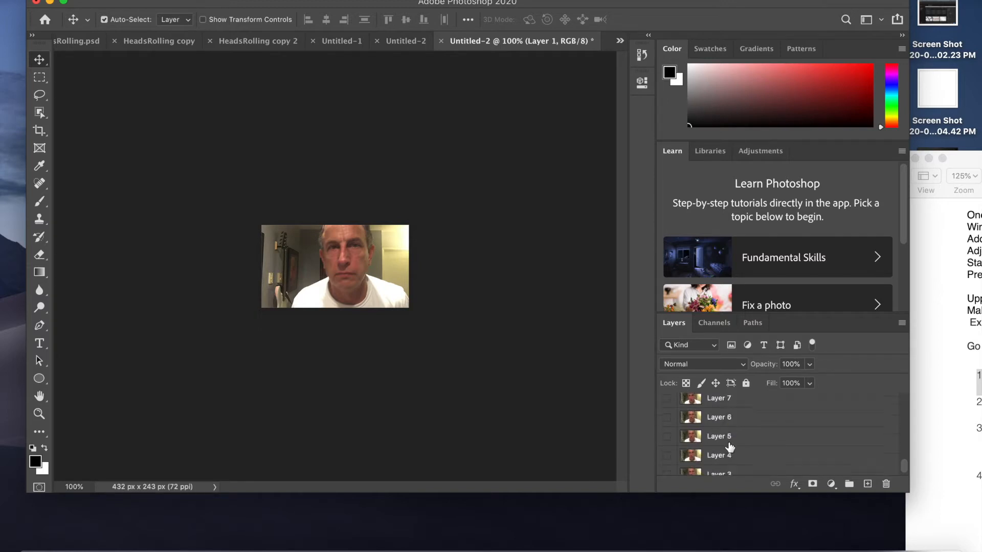
scroll(730, 448, down, 4)
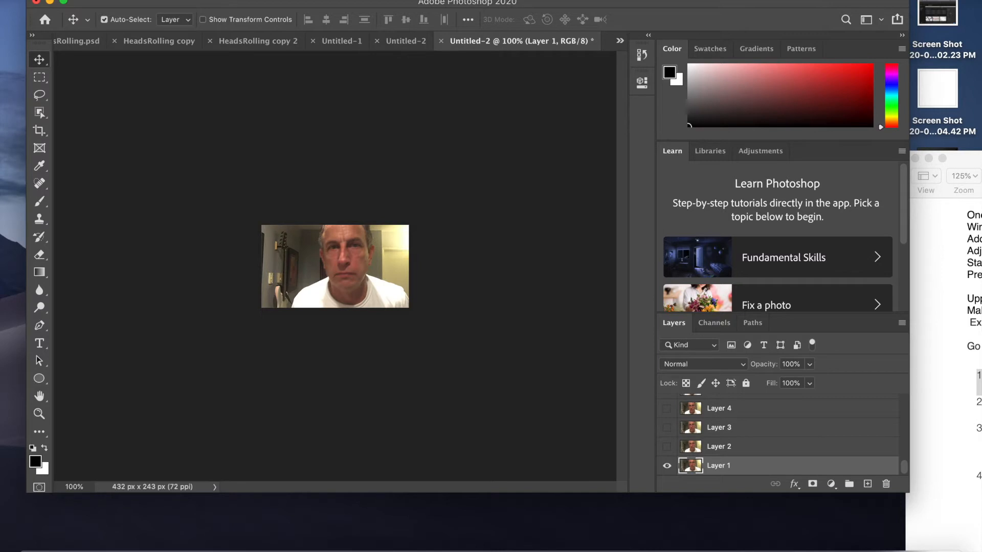
click(419, 0)
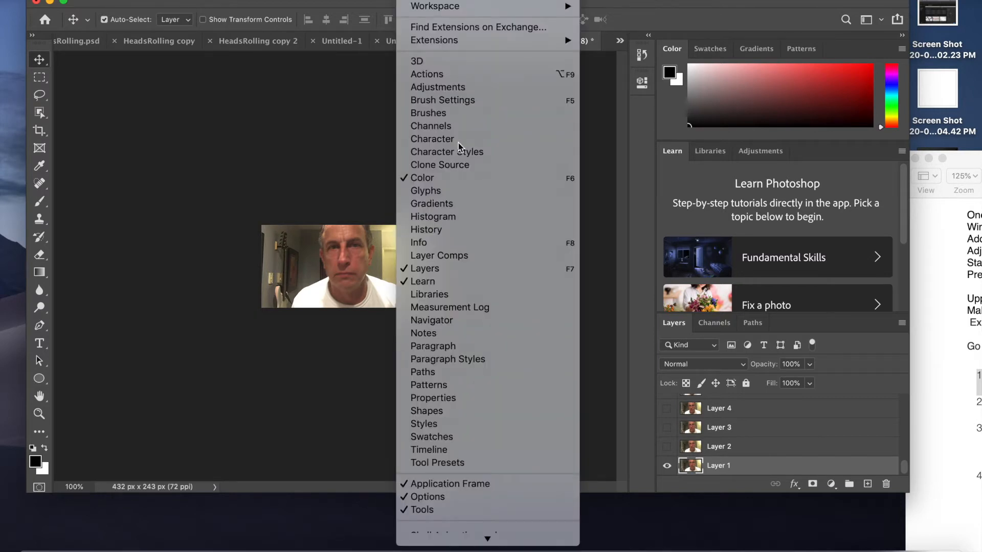
click(486, 450)
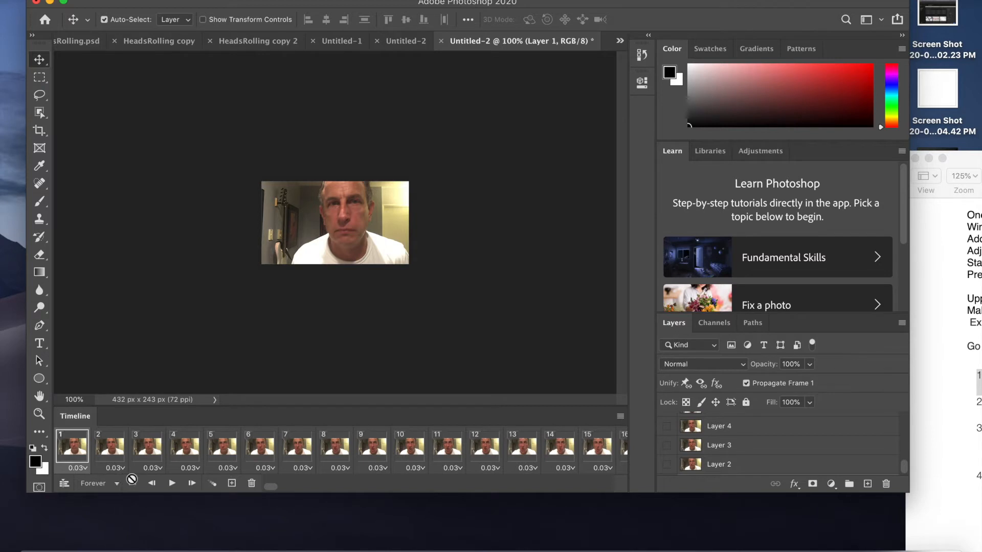
- Play the frame animation, stop it and return to frame 1
click(172, 483)
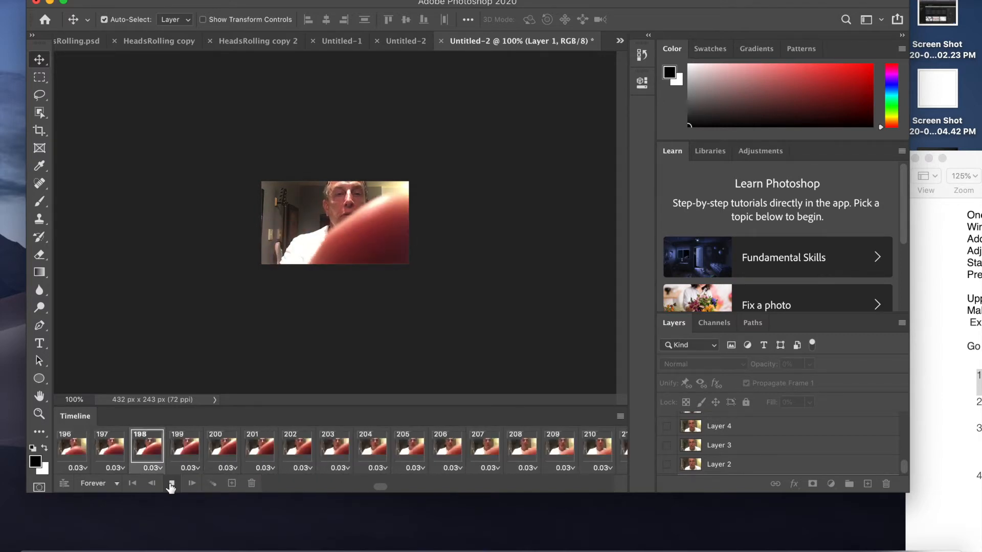
click(171, 483)
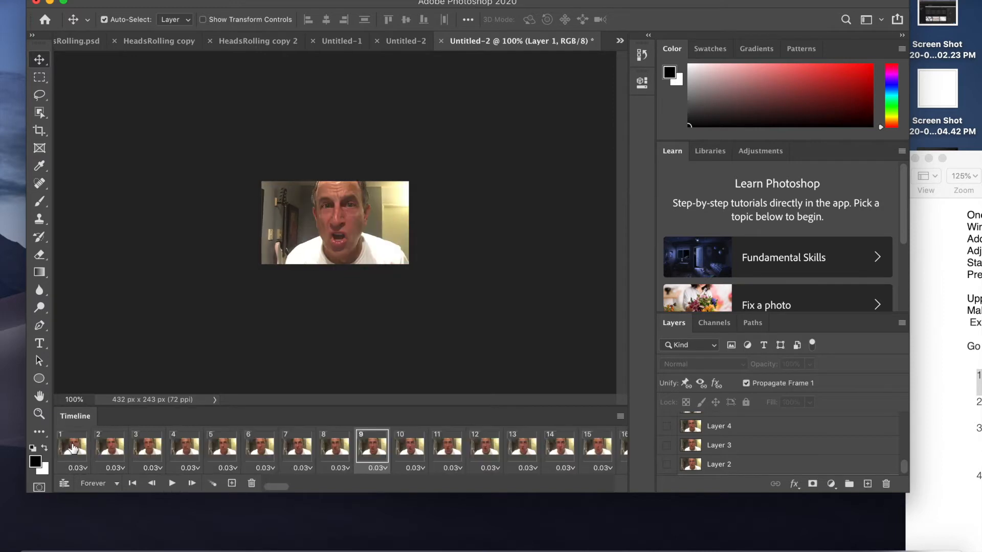
click(77, 450)
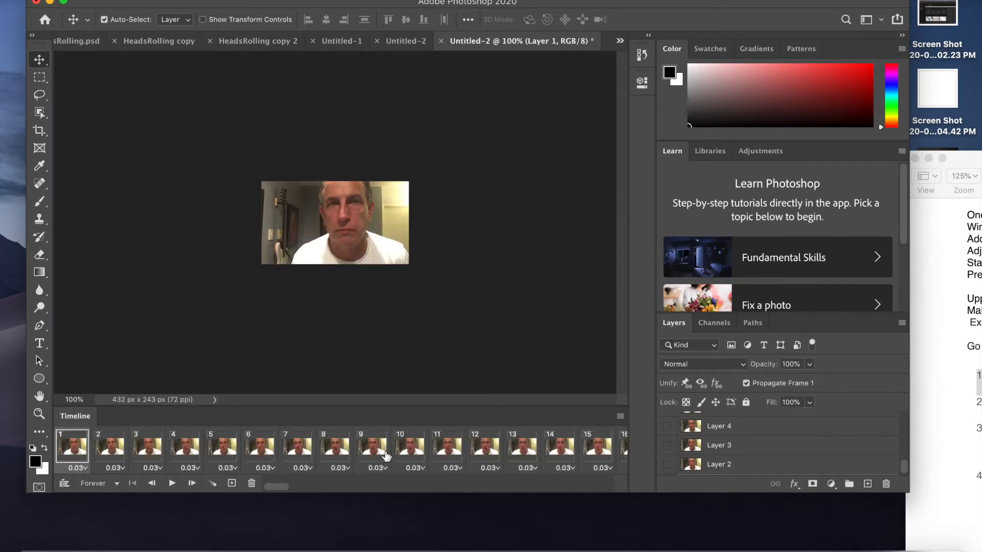
- Delete the opening run of frames from the timeline, from frame 1 up to where the facial action starts
scroll(446, 450, right, 2)
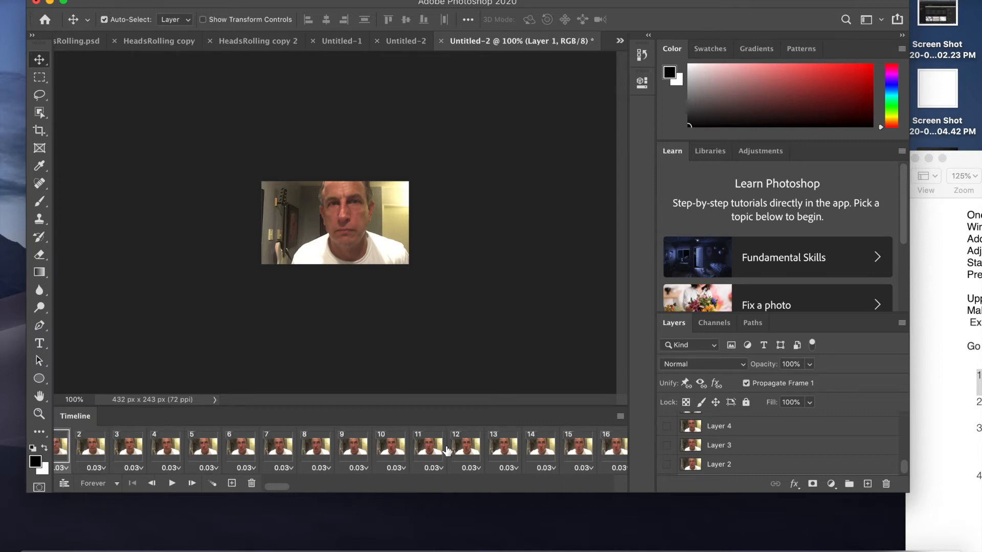
scroll(447, 450, right, 8)
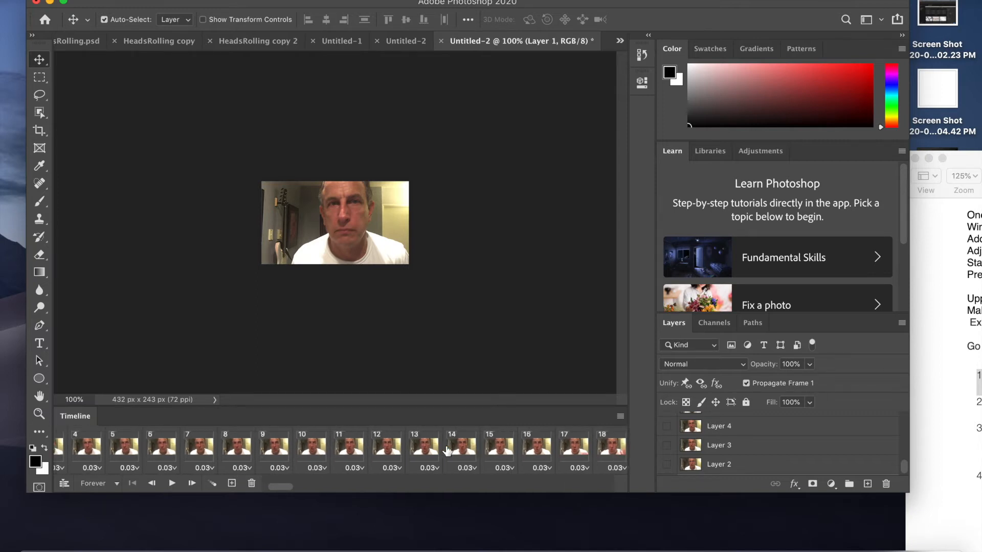
scroll(447, 450, right, 9)
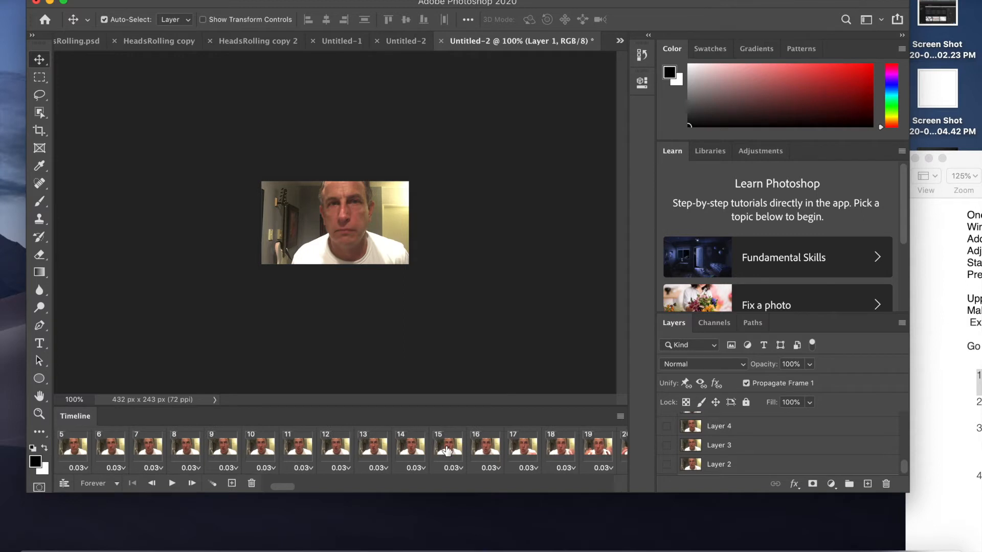
scroll(446, 450, right, 20)
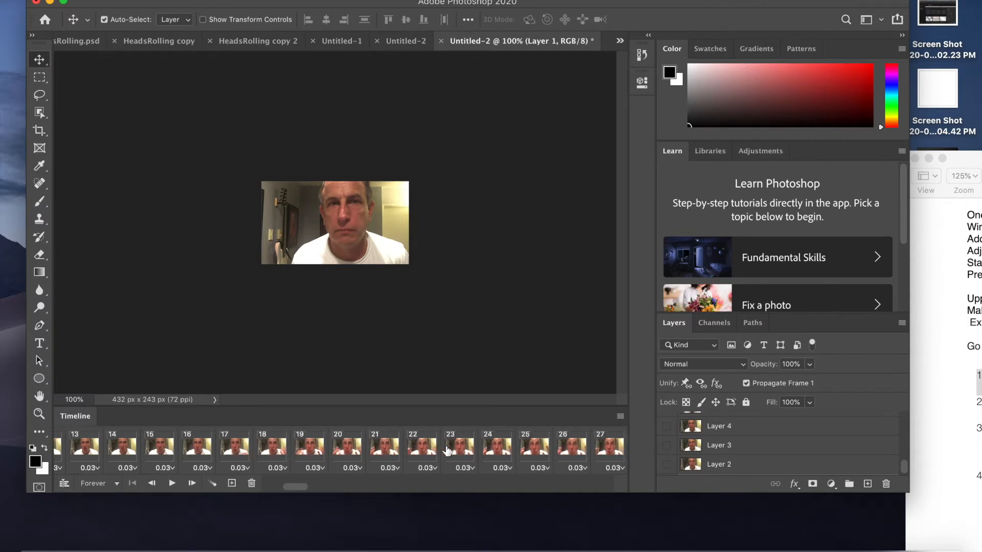
click(467, 453)
scroll(467, 453, left, 20)
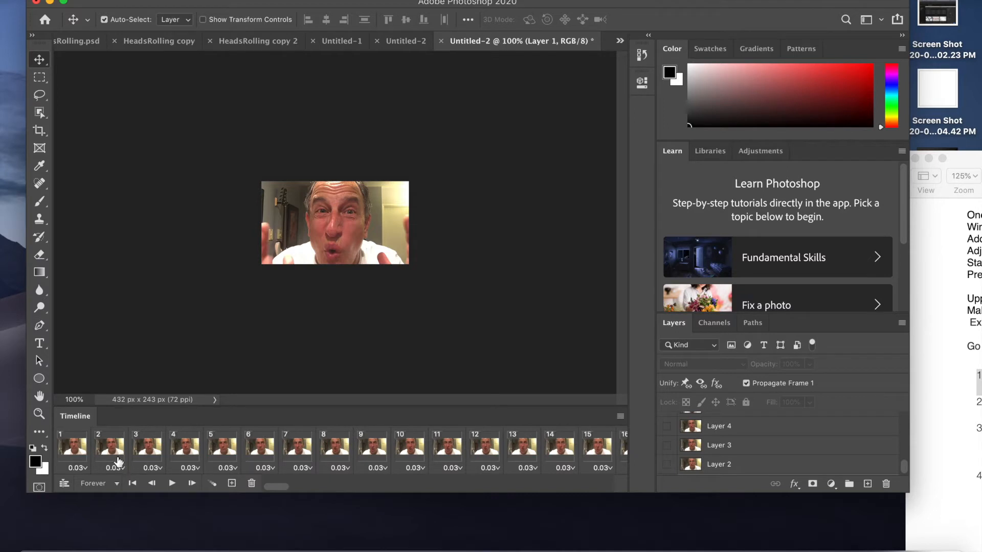
shift+click(80, 450)
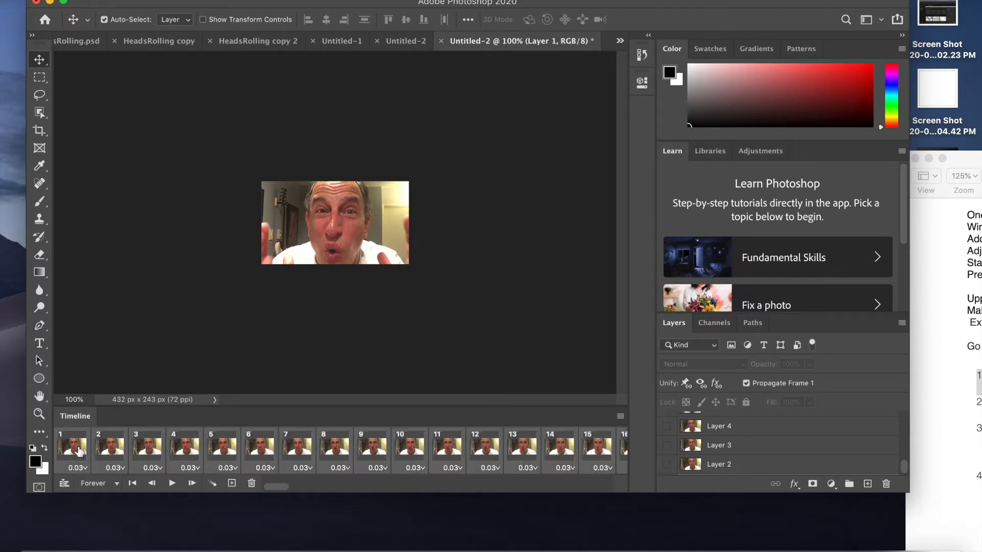
click(620, 416)
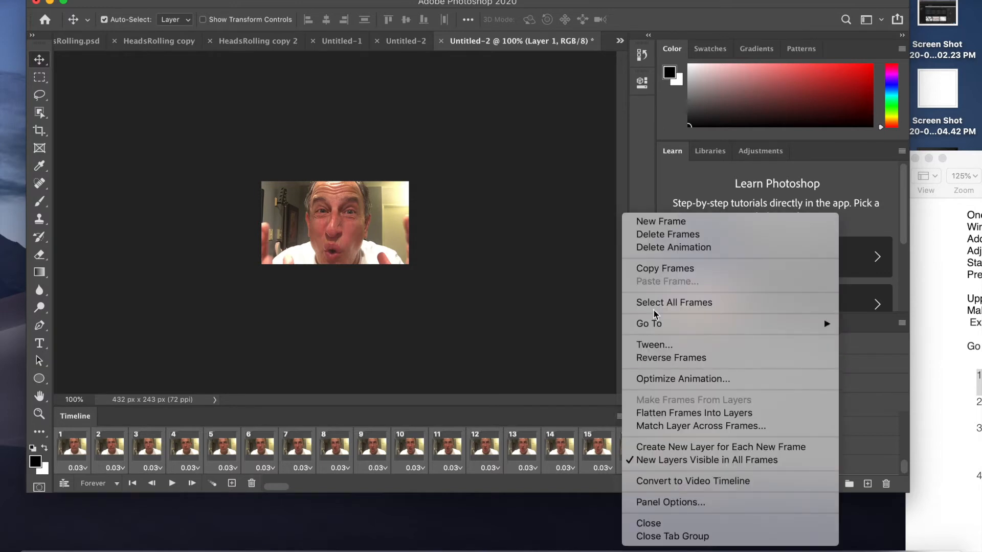
click(665, 234)
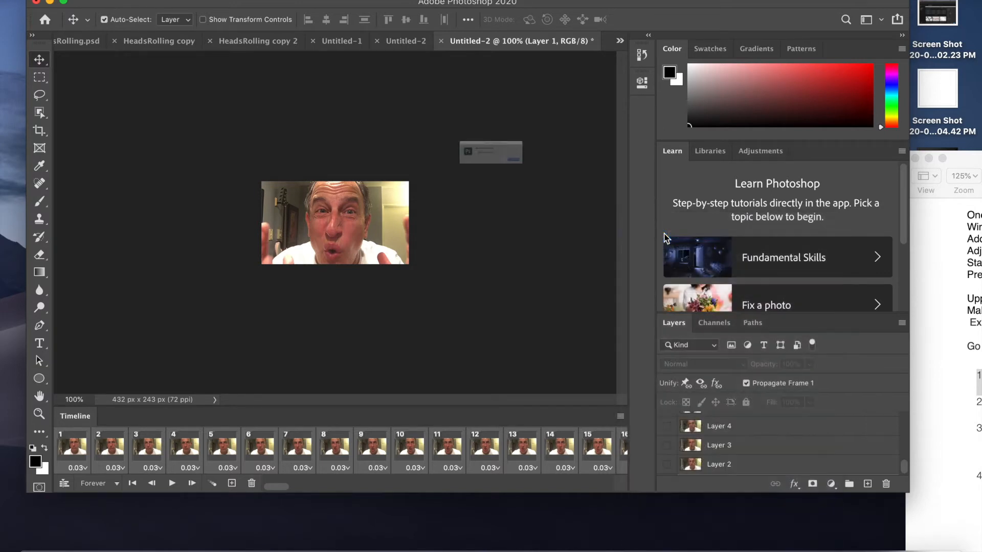
click(583, 185)
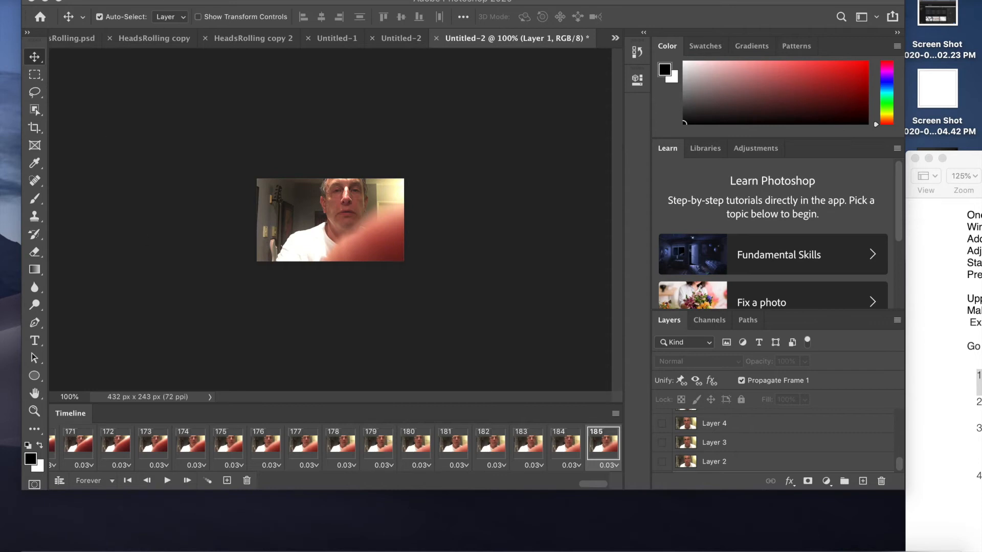
- Check the document's color mode without changing it
click(136, 0)
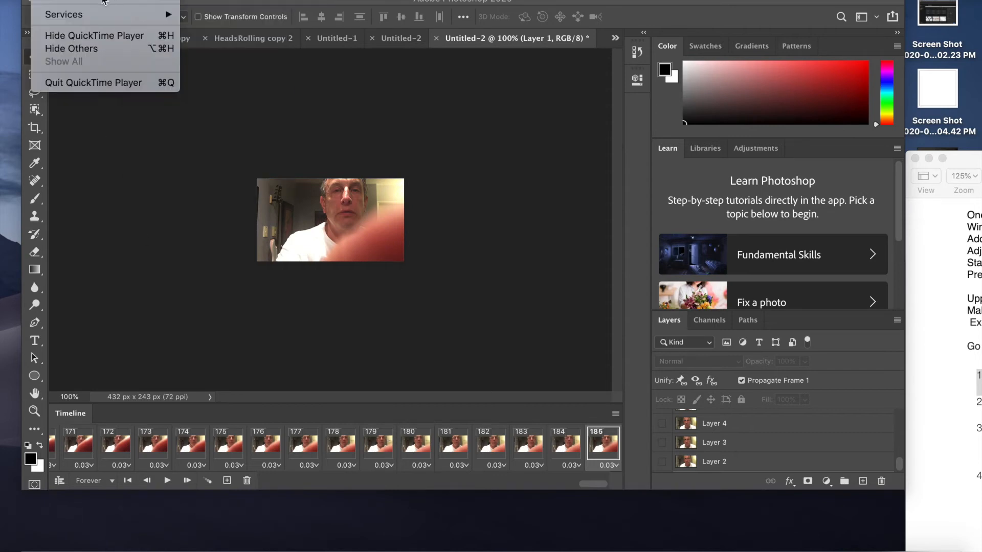
click(131, 160)
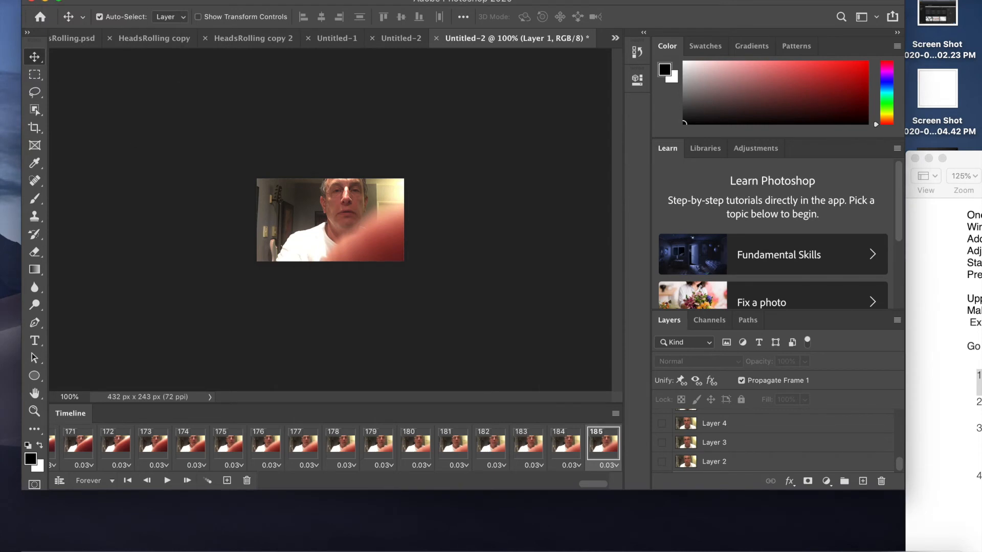
click(167, 0)
mouse_move(176, 2)
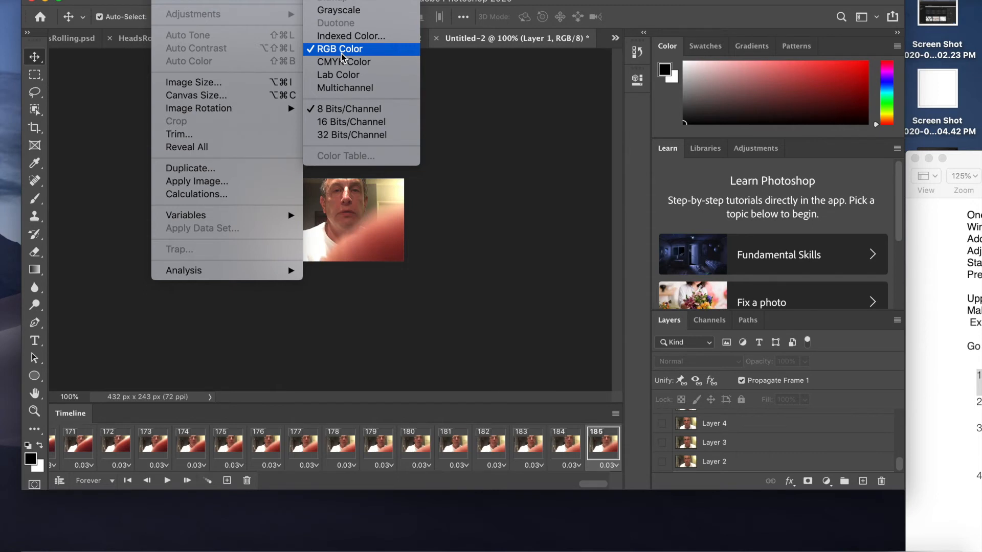
click(491, 178)
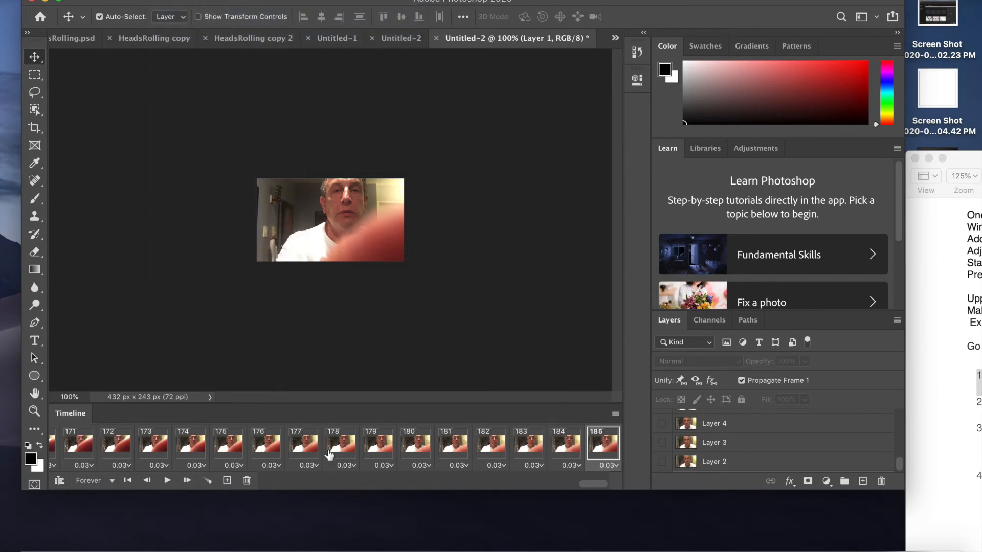
- Delete the closing run of frames from the timeline, from frame 164 through the last frame, 185
scroll(254, 454, left, 1)
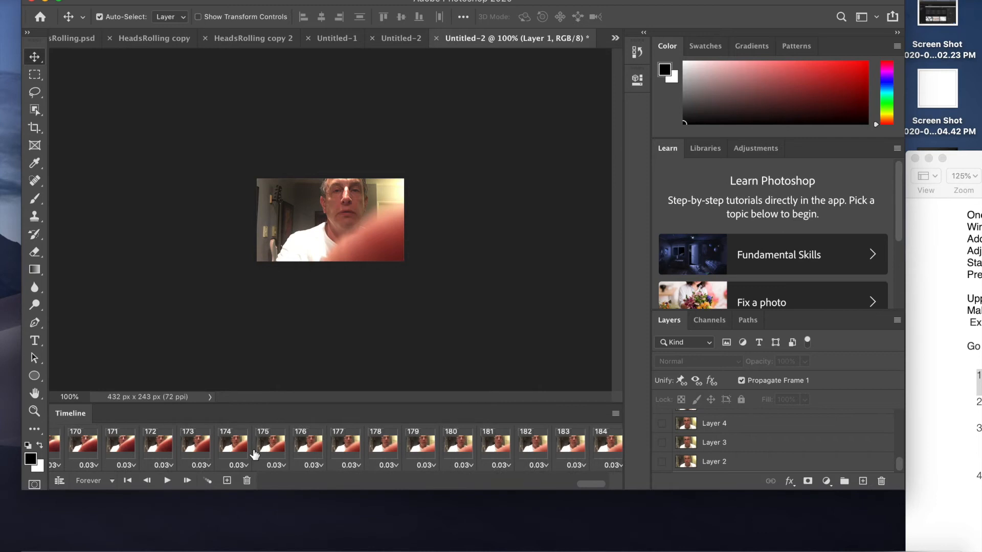
scroll(254, 455, left, 5)
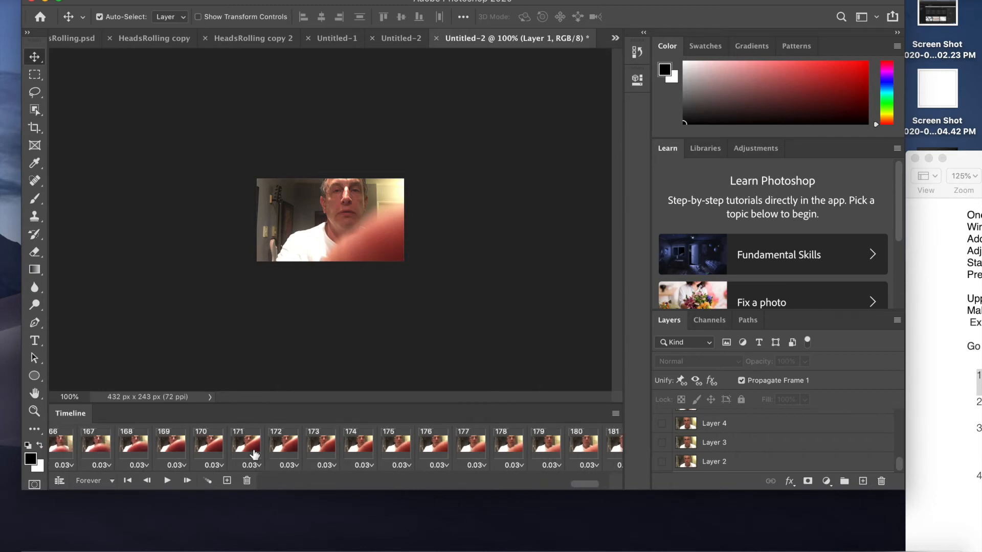
scroll(255, 454, left, 1)
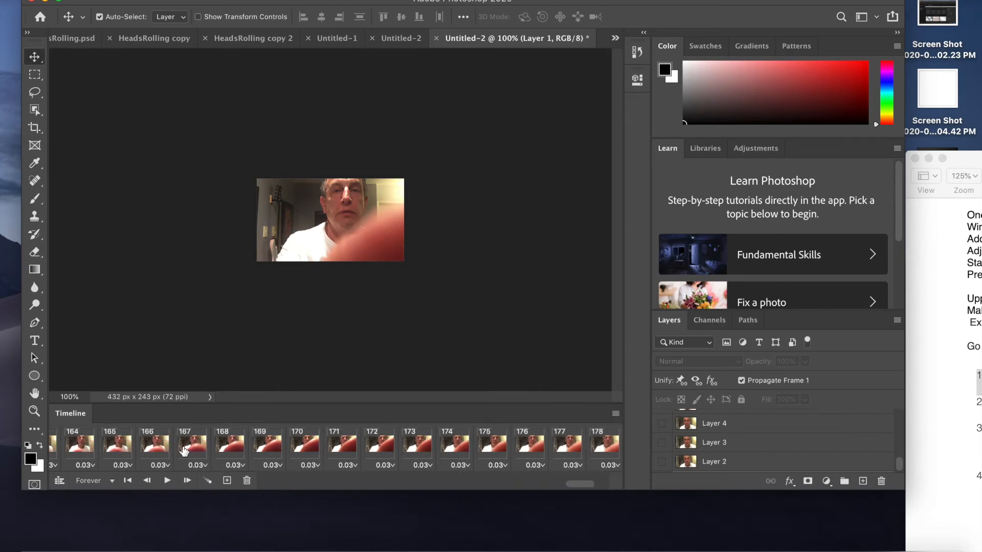
shift+click(89, 448)
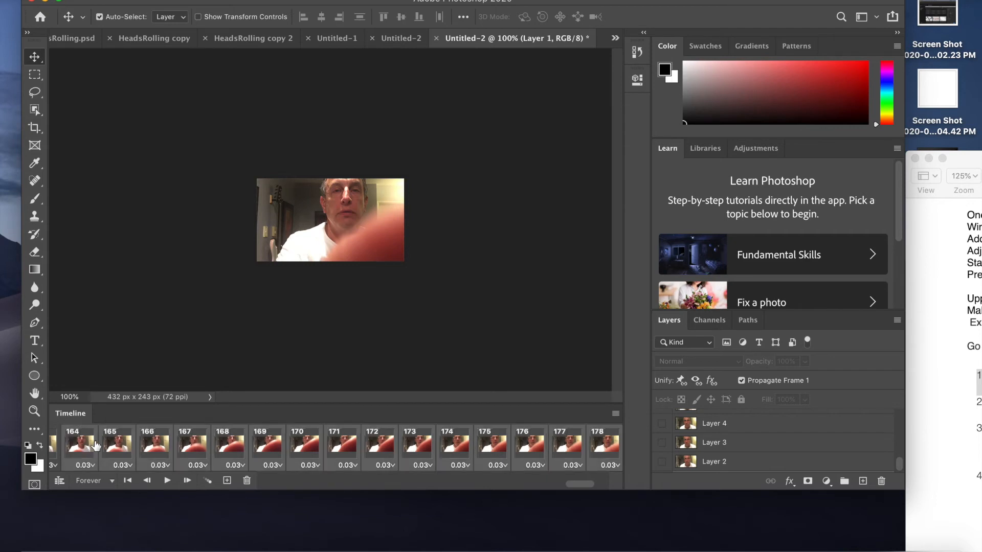
click(616, 415)
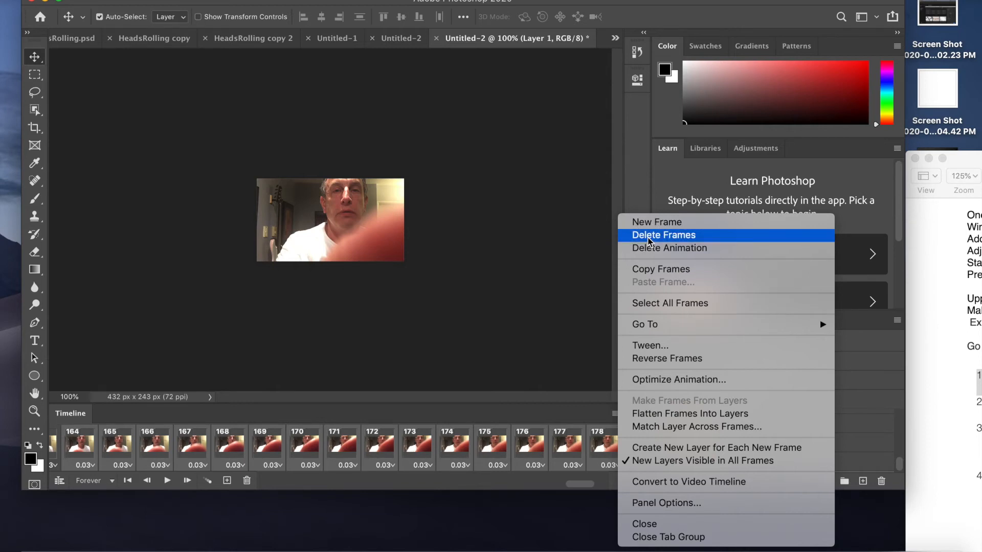
click(648, 235)
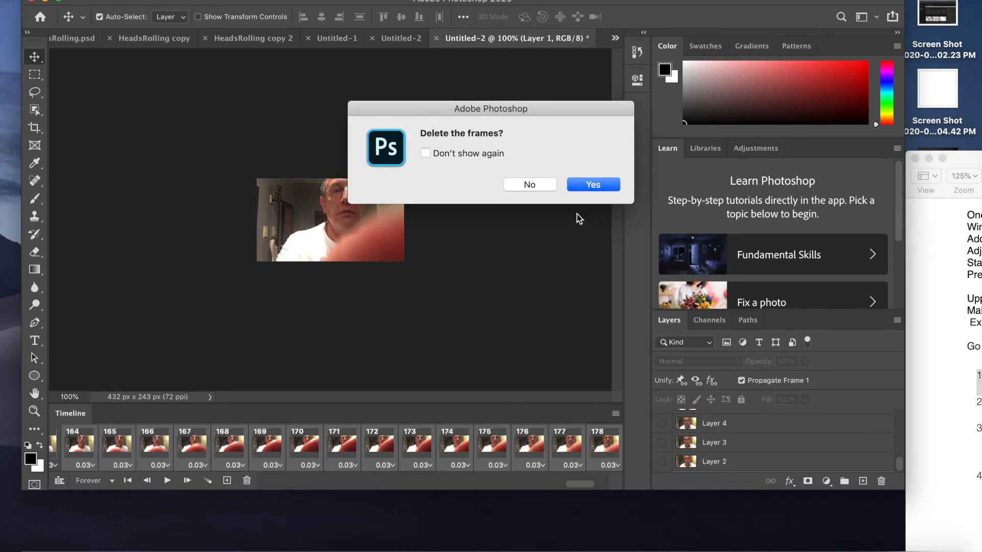
click(593, 184)
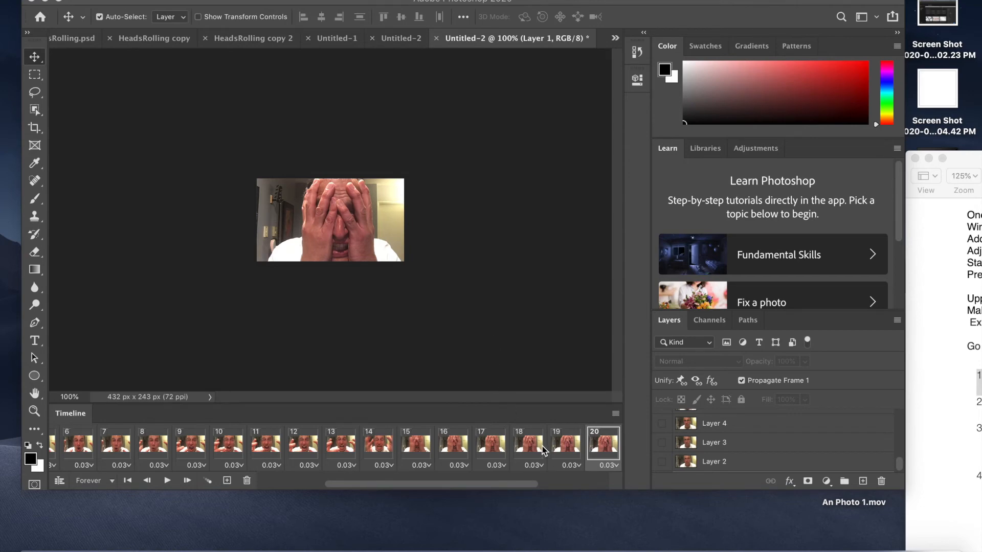
- Look through the remaining frames in the timeline, play the trimmed animation and stop it
scroll(543, 450, right, 5)
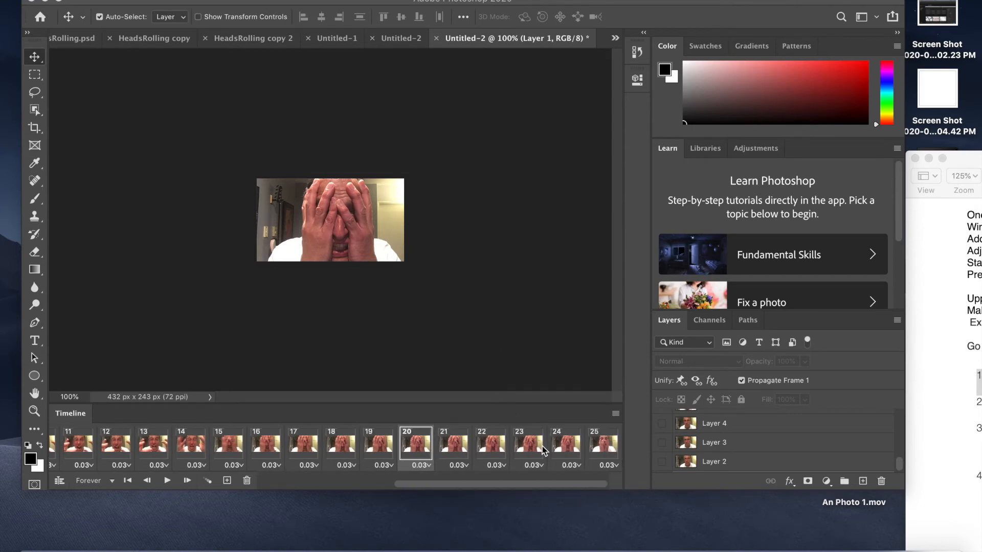
scroll(543, 450, left, 10)
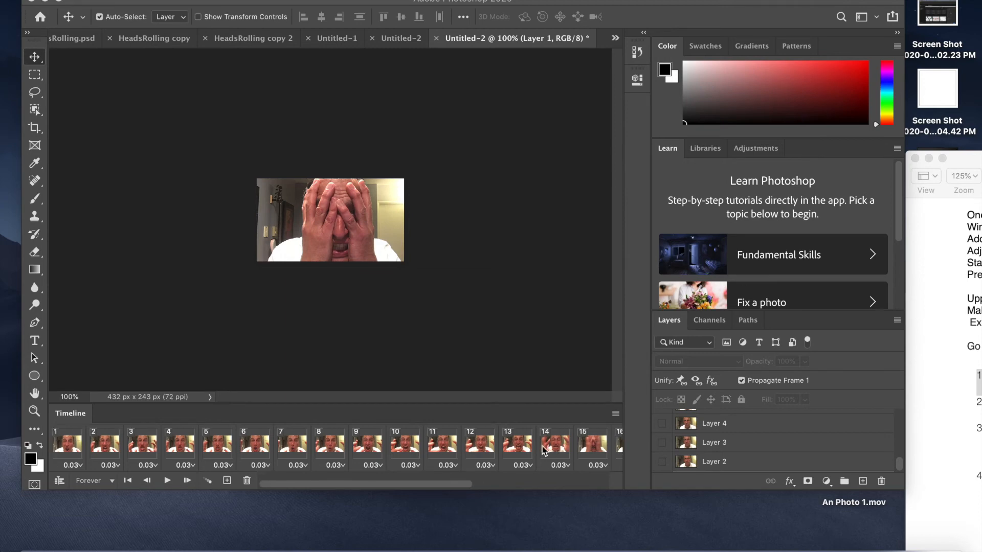
scroll(531, 450, right, 2)
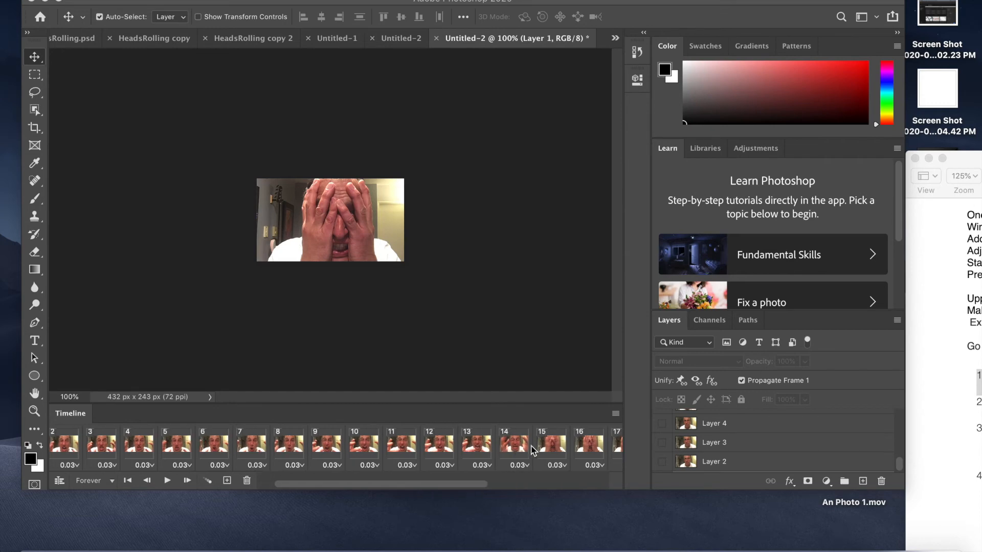
scroll(531, 450, right, 2)
scroll(532, 450, right, 1)
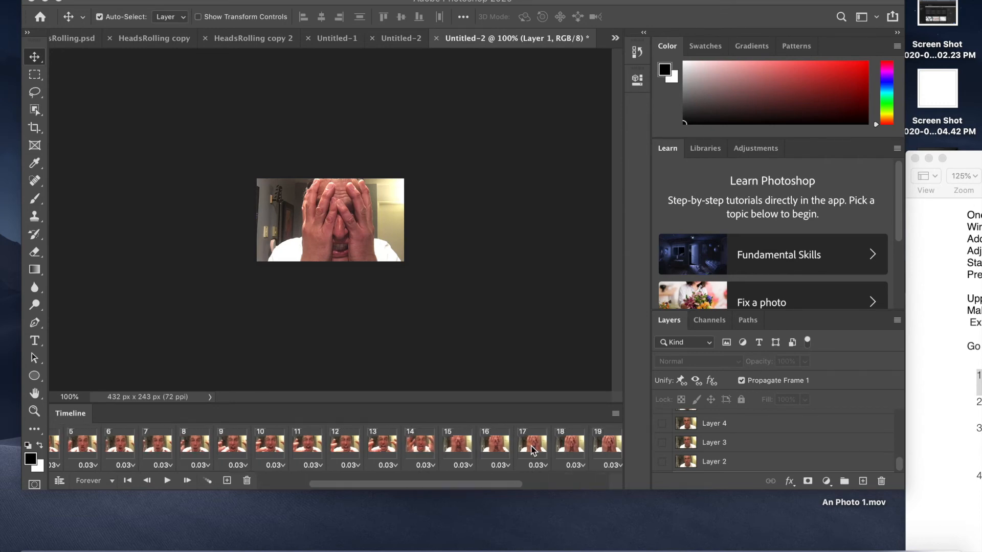
scroll(532, 450, right, 3)
scroll(532, 450, left, 6)
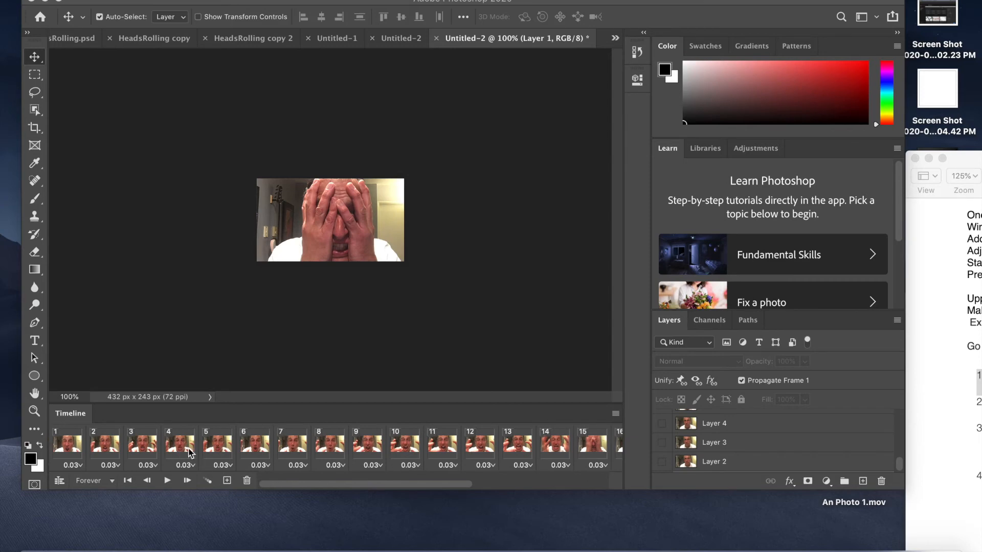
click(167, 482)
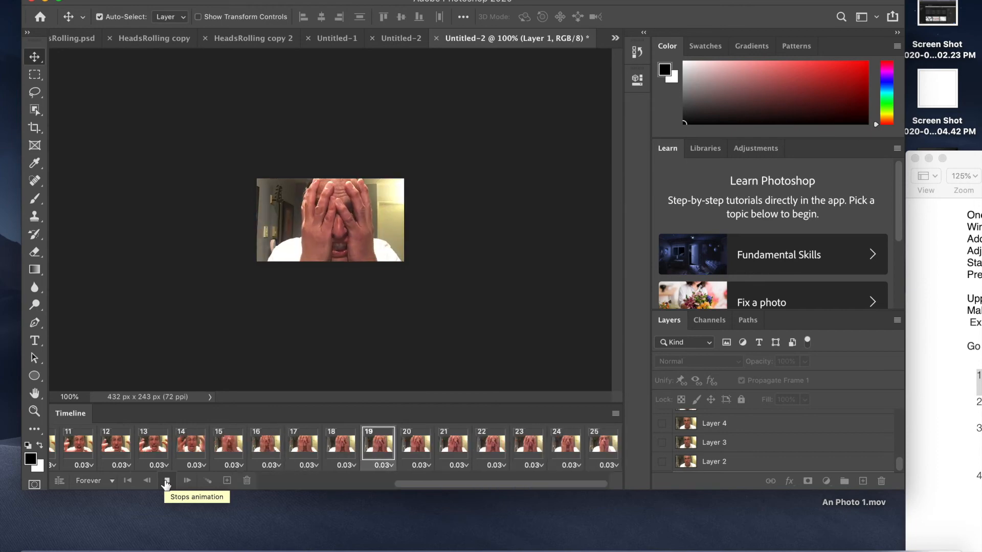
click(165, 482)
- Reverse the order of the animation frames, play the reversed animation and stop it
click(615, 413)
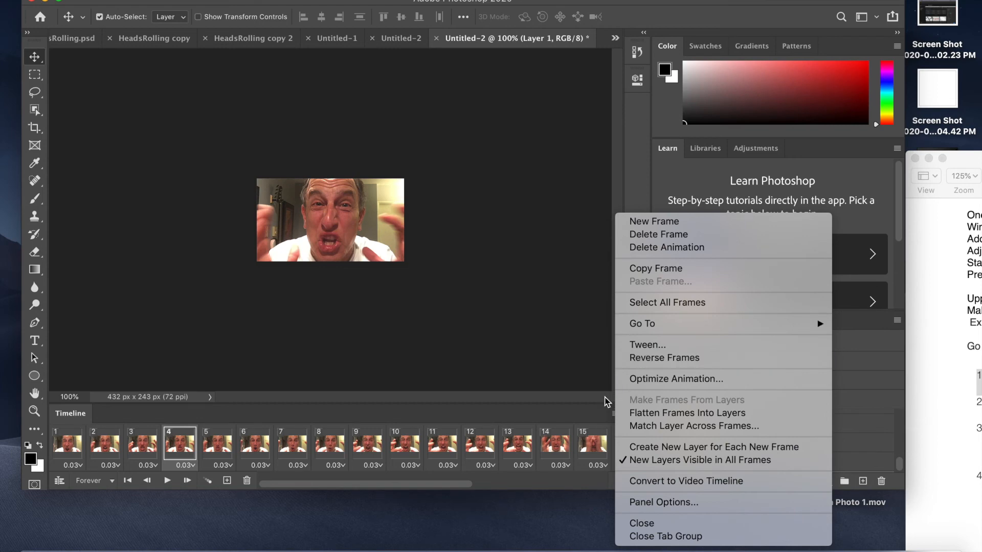
click(588, 410)
click(615, 414)
click(659, 358)
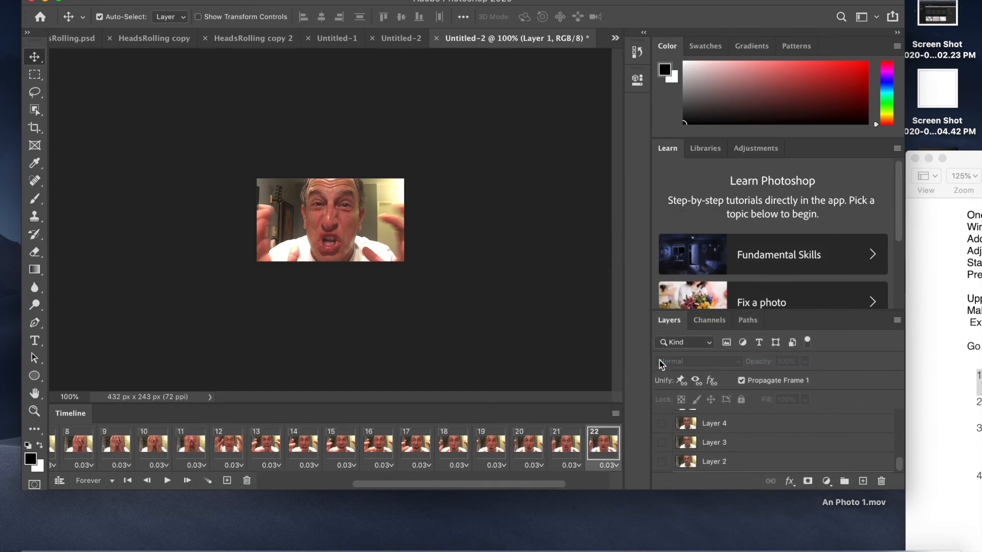
click(167, 481)
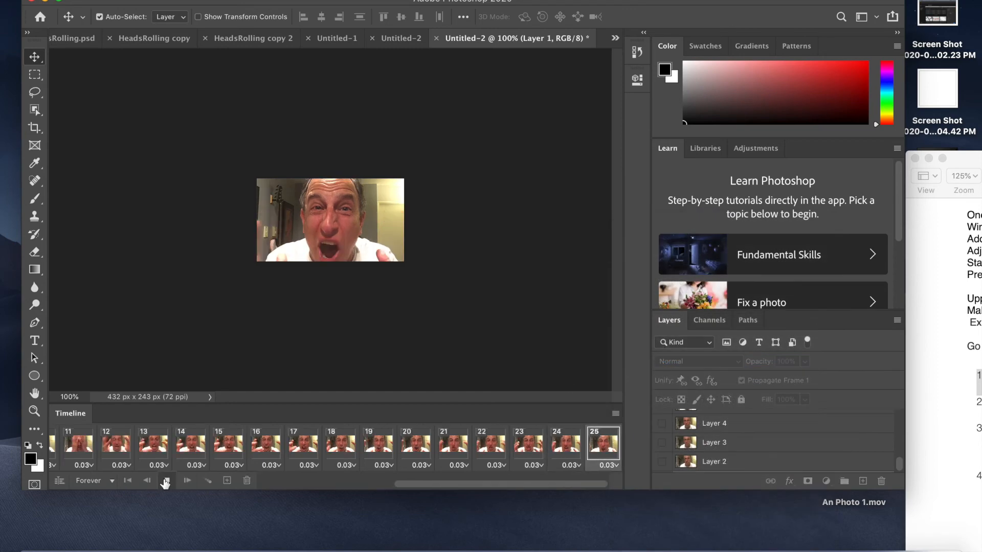
click(166, 481)
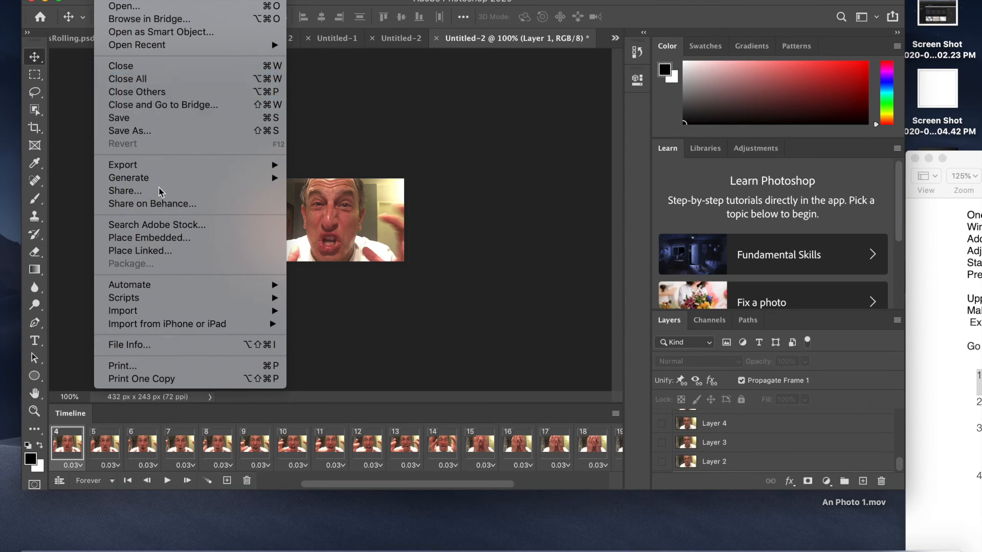
- Set up a Save for Web (Legacy) export as GIF with 256 colors, keeping the animation looping Forever
click(165, 232)
mouse_move(171, 164)
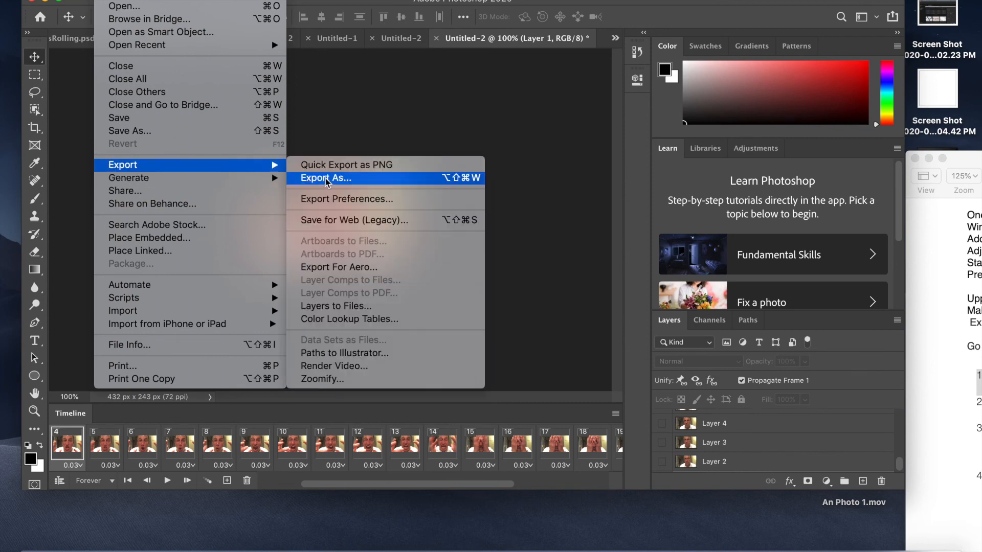
click(350, 221)
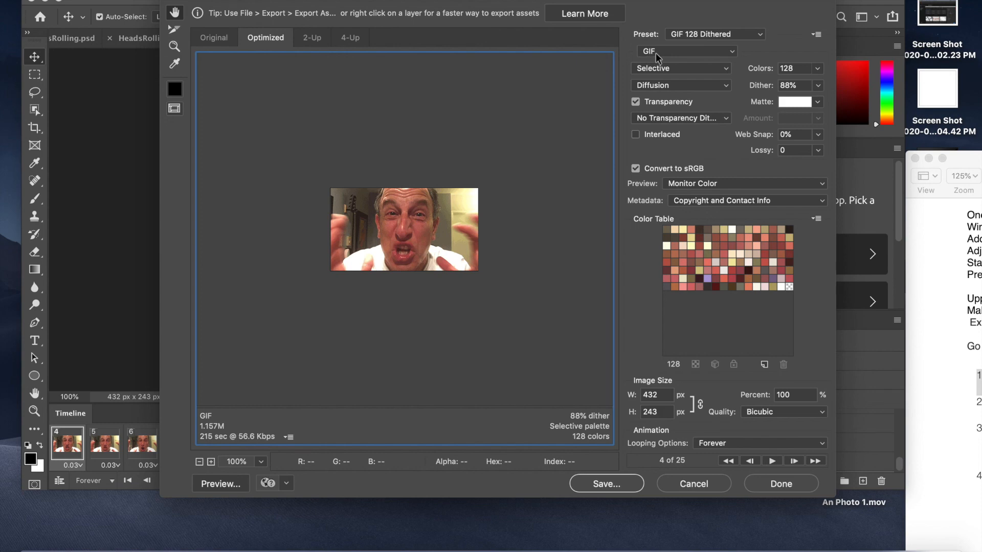
click(732, 53)
click(735, 55)
click(818, 69)
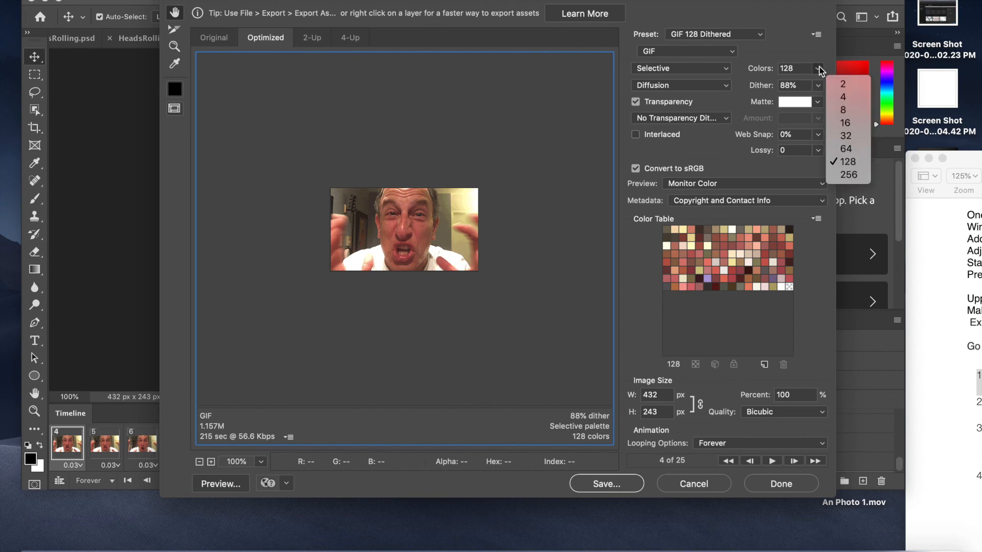
click(848, 175)
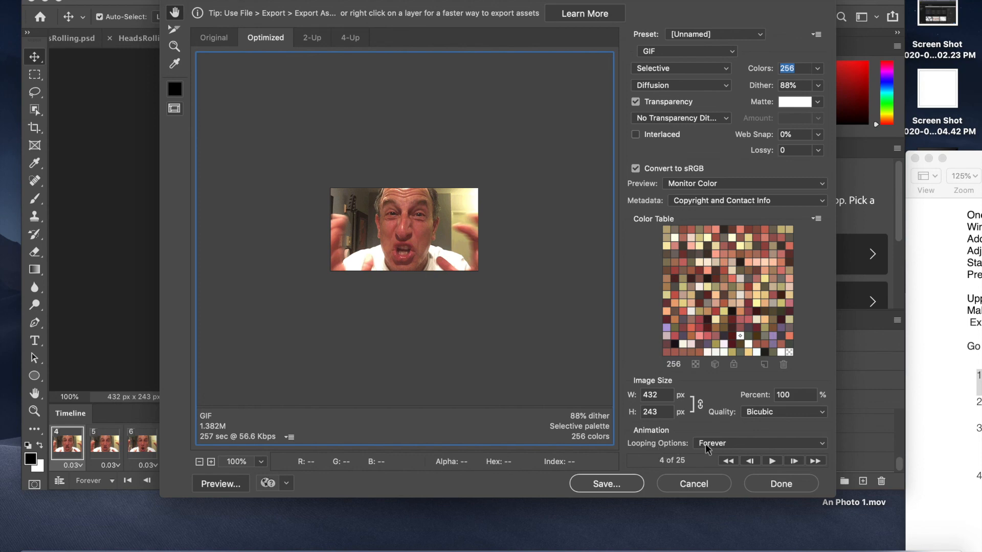
click(824, 445)
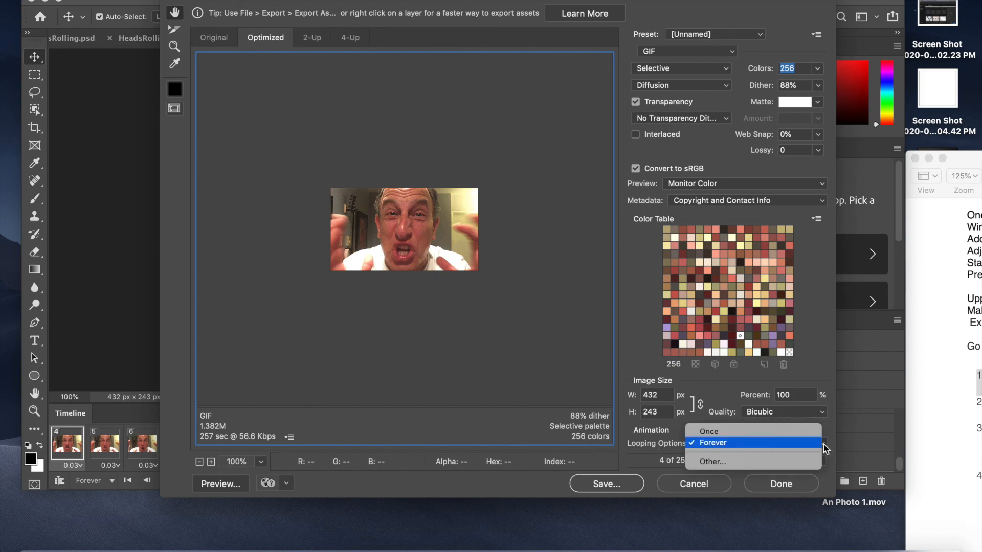
click(824, 448)
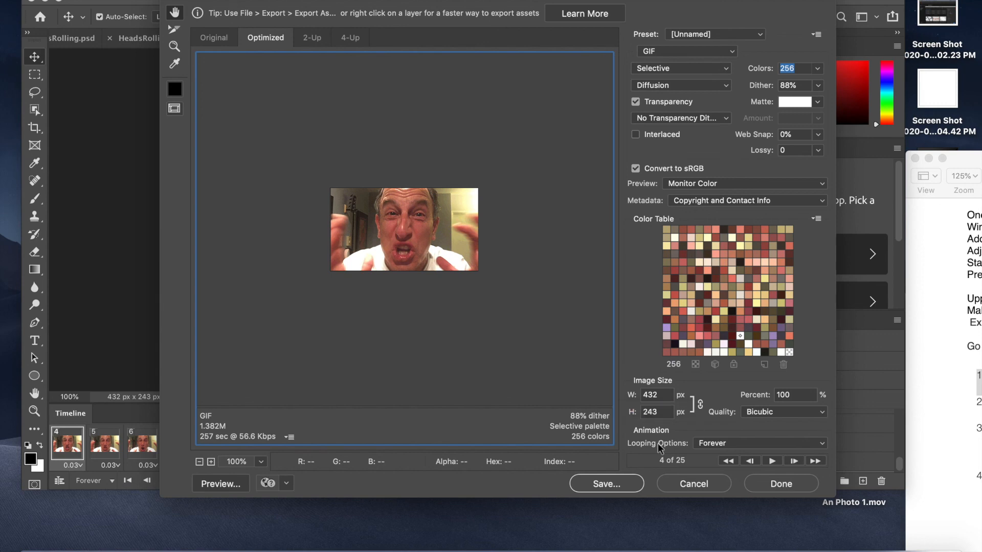
- Save the exported animation as WhatThe!.gif on the Desktop
click(609, 484)
text(WhatThe!)
click(568, 171)
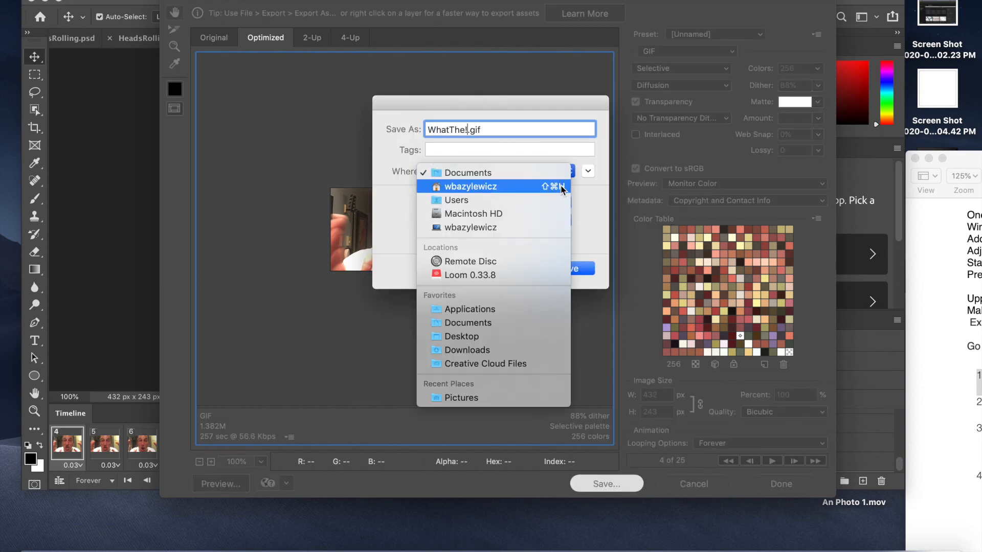
click(507, 339)
click(568, 269)
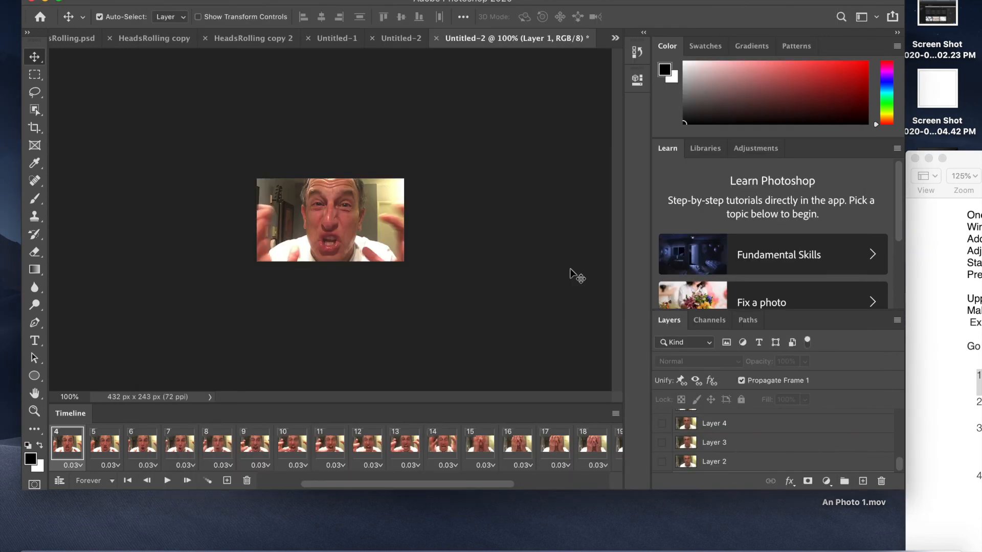